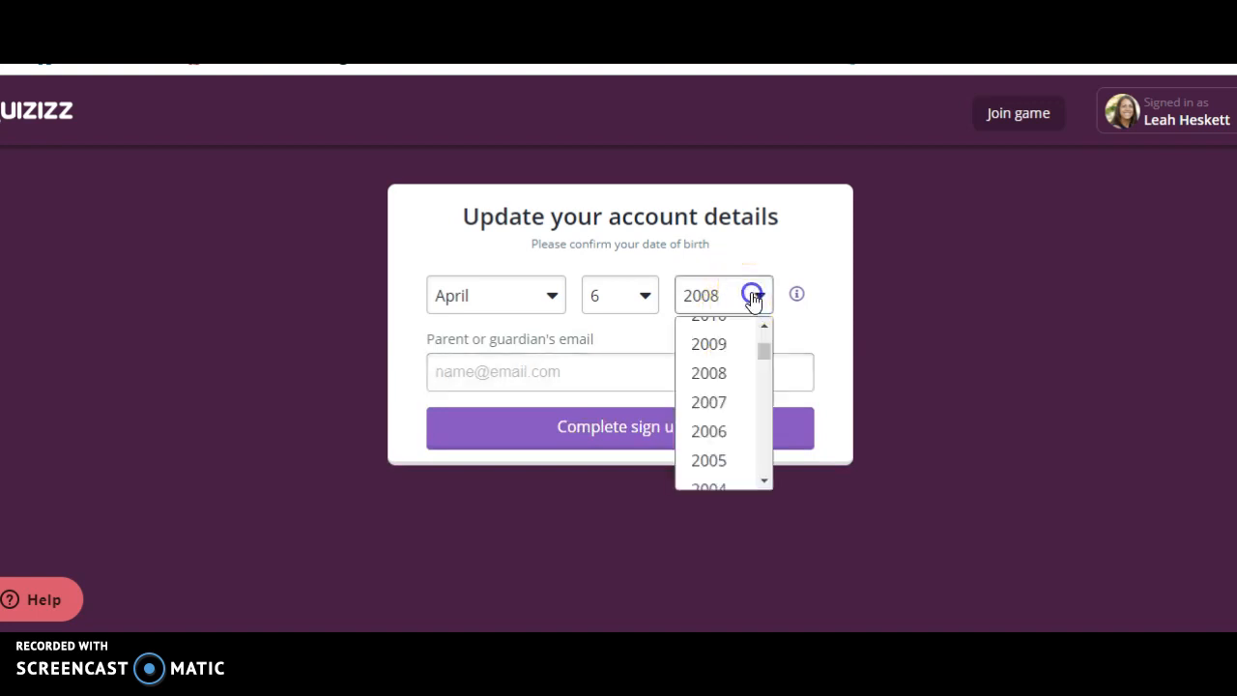
# Set the birth year in the account details and fill in the parent or guardian's e-mail address.
pyautogui.click(724, 436)
pyautogui.click(570, 376)
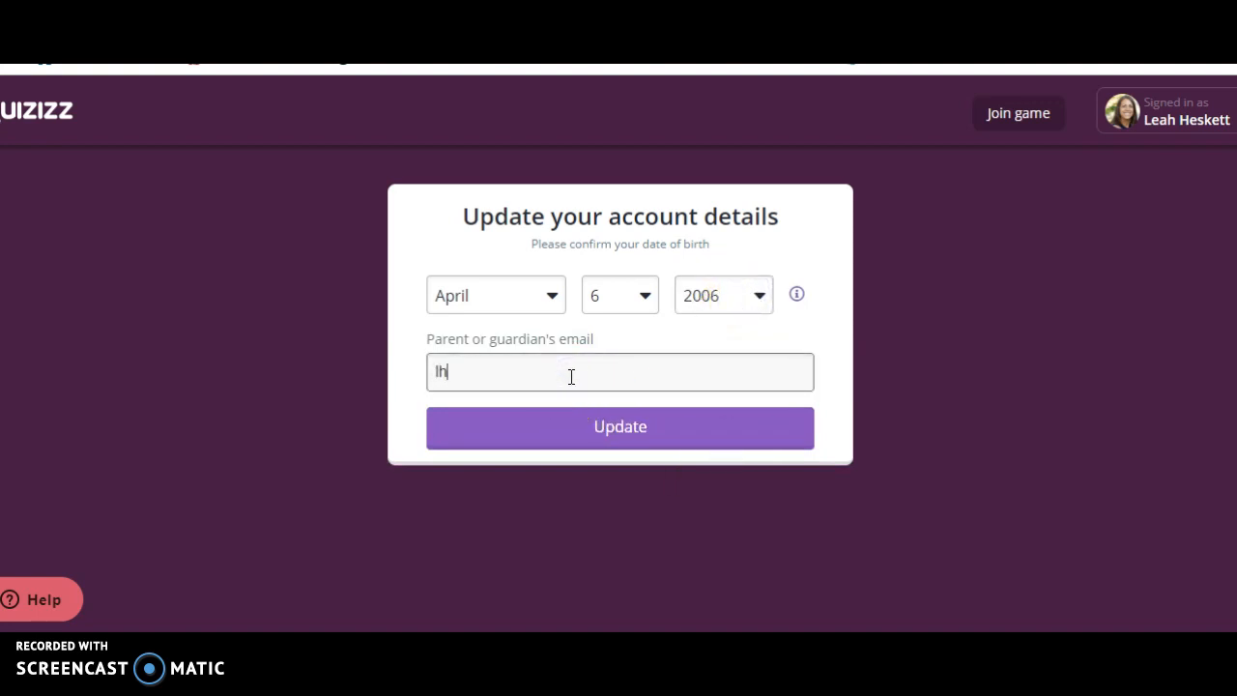
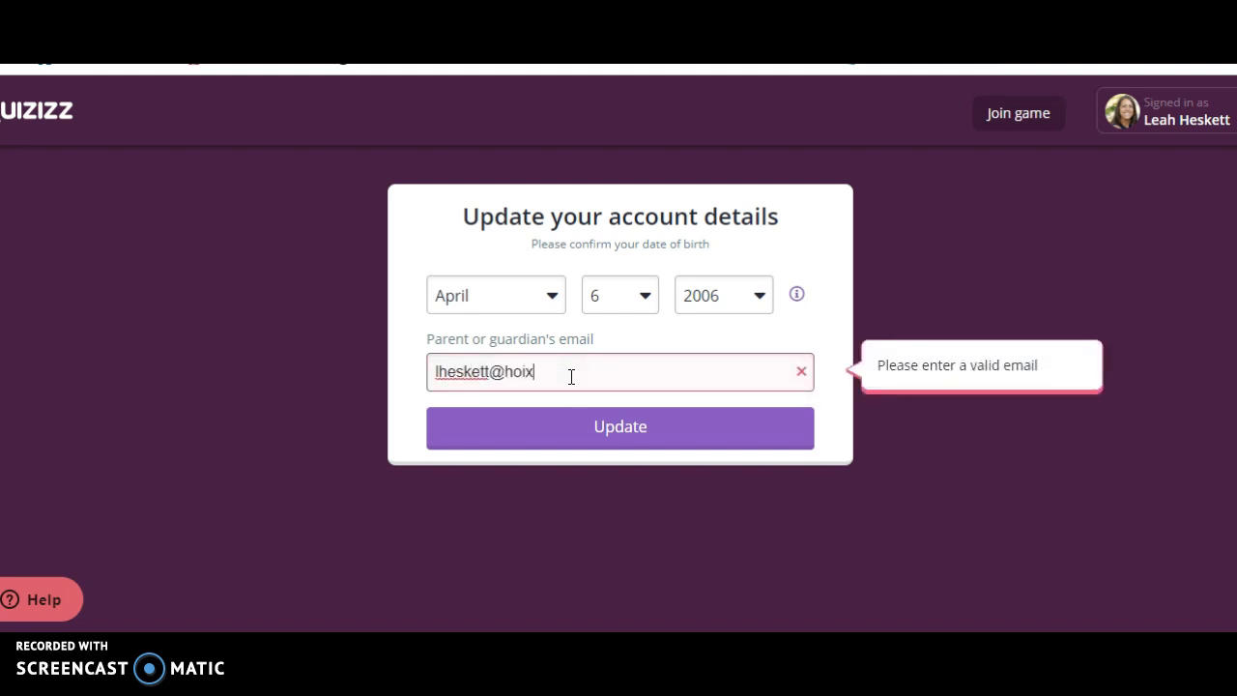
# Submit the account details update and continue past the confirmation.
pyautogui.click(568, 447)
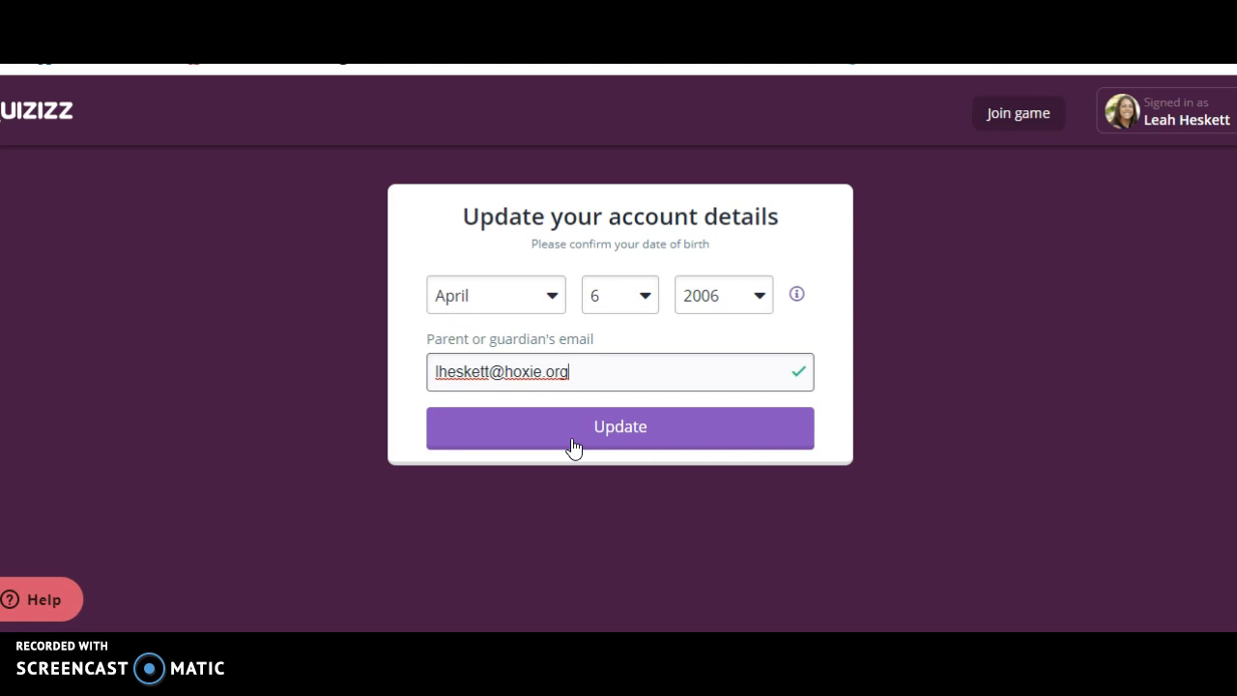
pyautogui.click(571, 440)
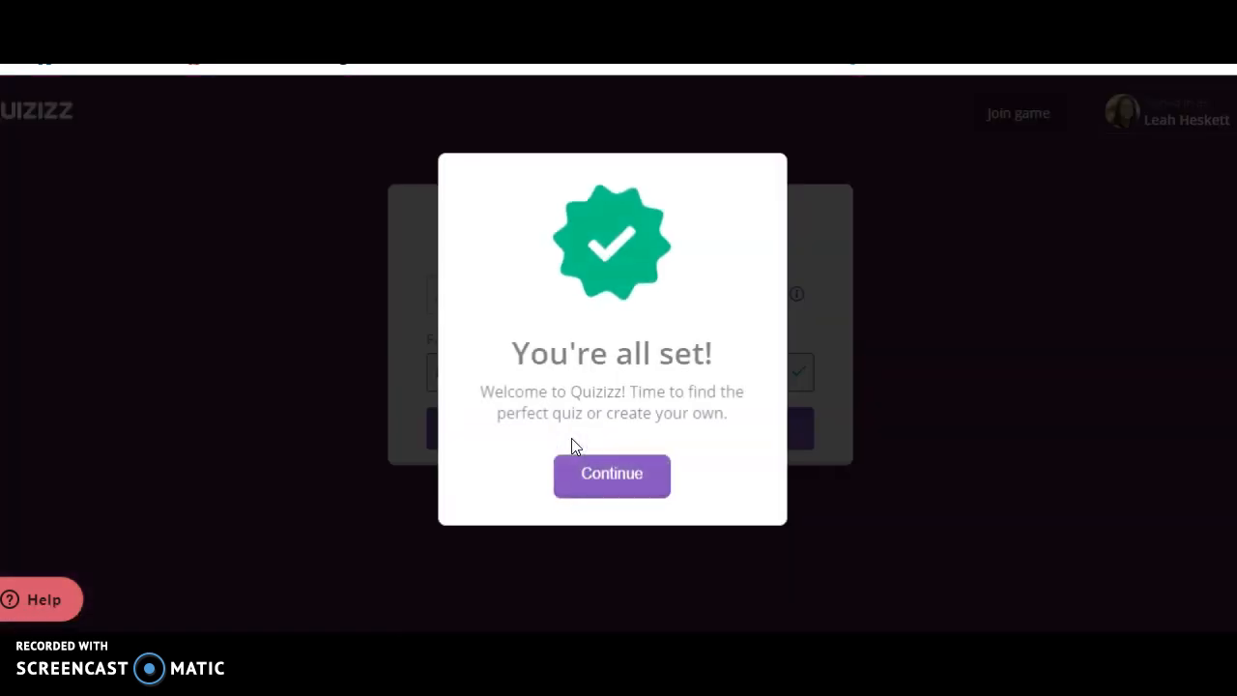
pyautogui.click(610, 474)
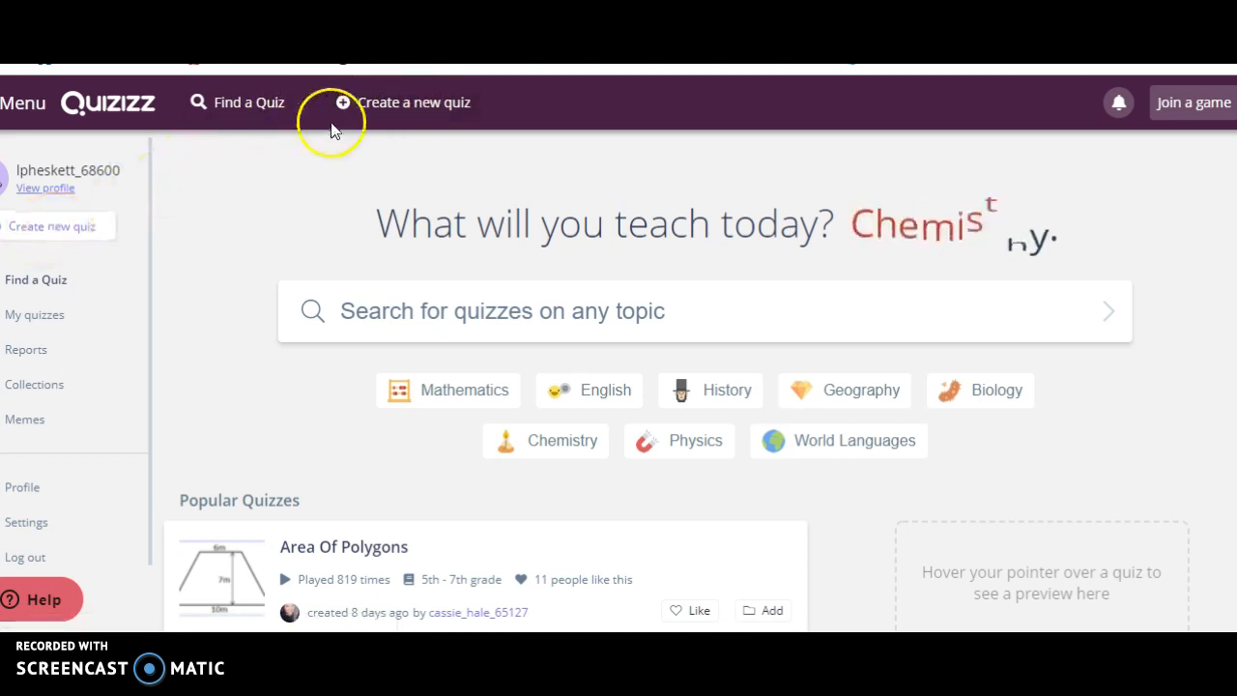
# Create a new quiz named "First Name Ch. 5 Test Review" and save it.
pyautogui.click(371, 103)
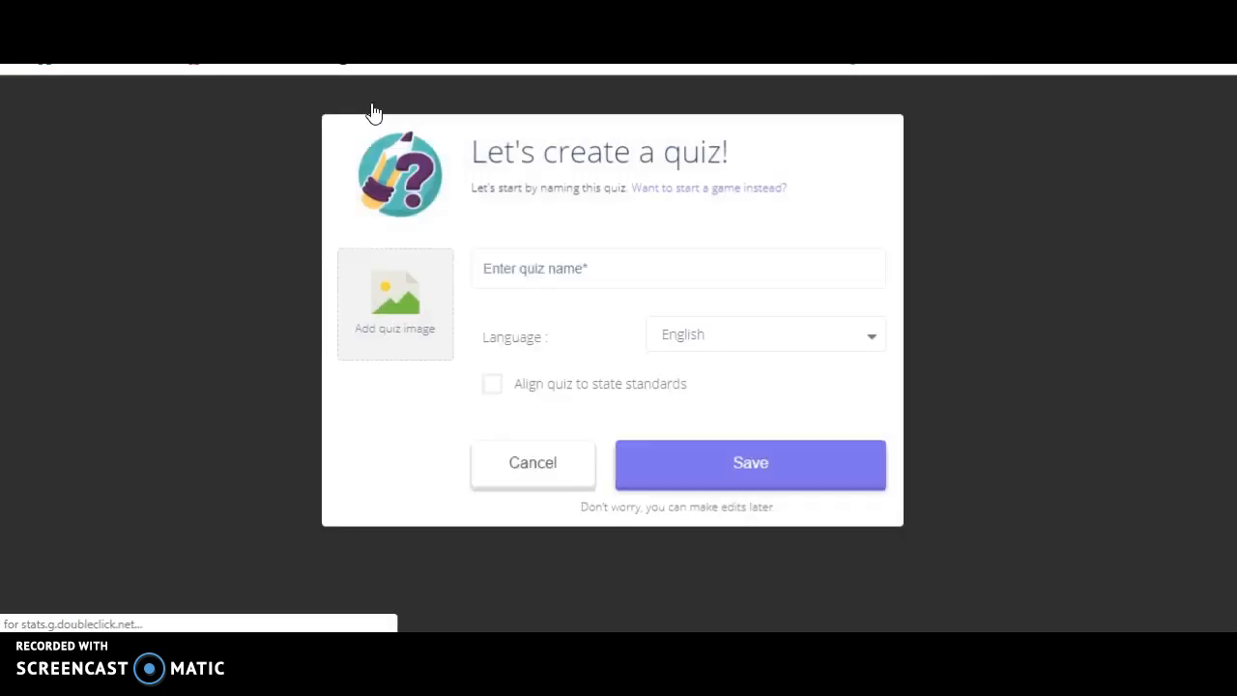
pyautogui.click(572, 268)
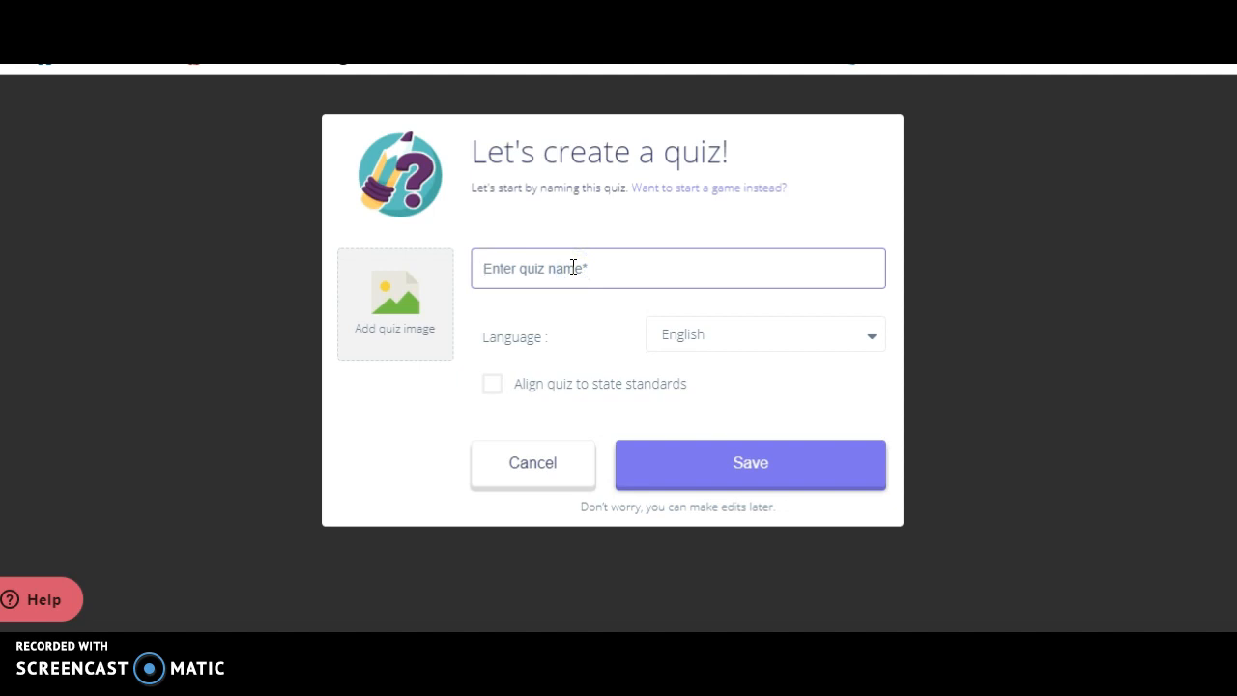
pyautogui.write('Fis')
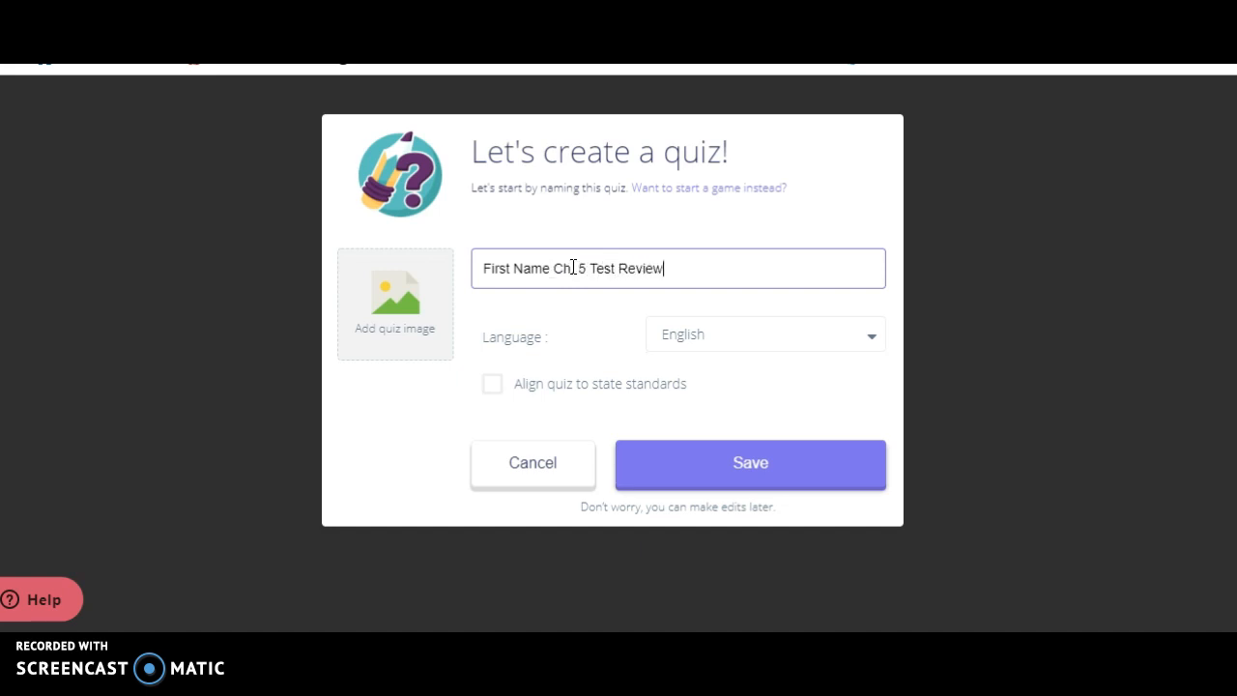
pyautogui.write('.')
pyautogui.click(737, 474)
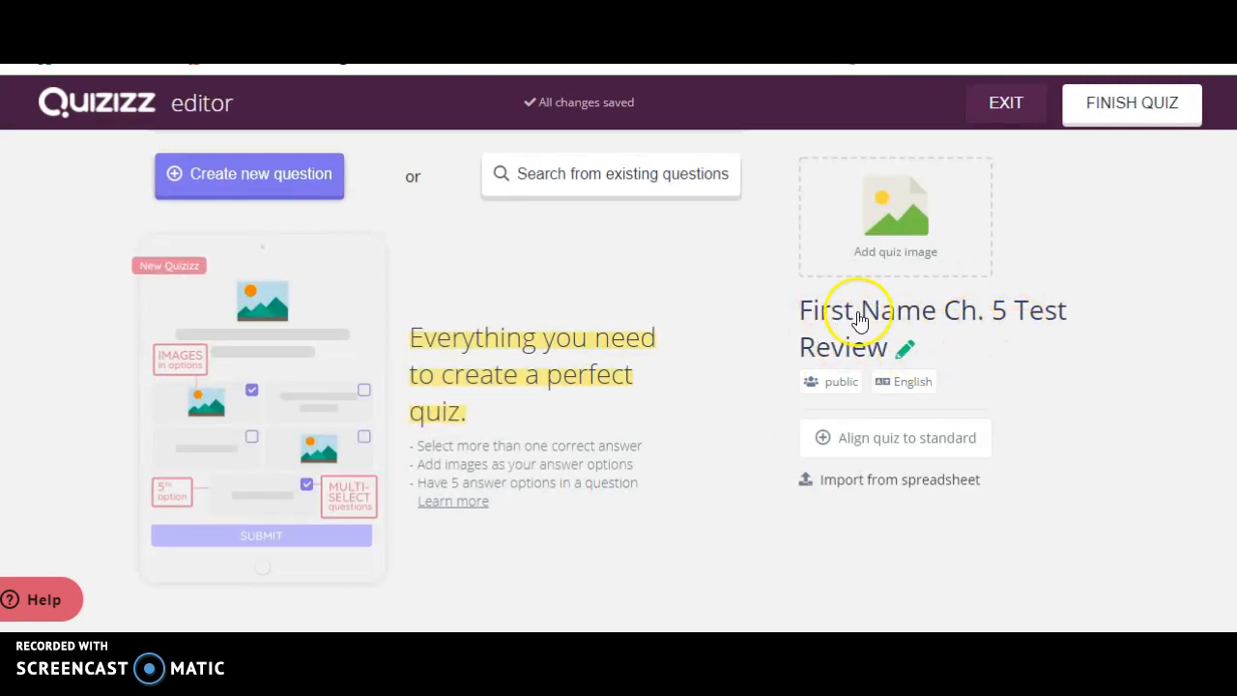
# Add a new question with the text "What is 10% of 100".
pyautogui.click(259, 182)
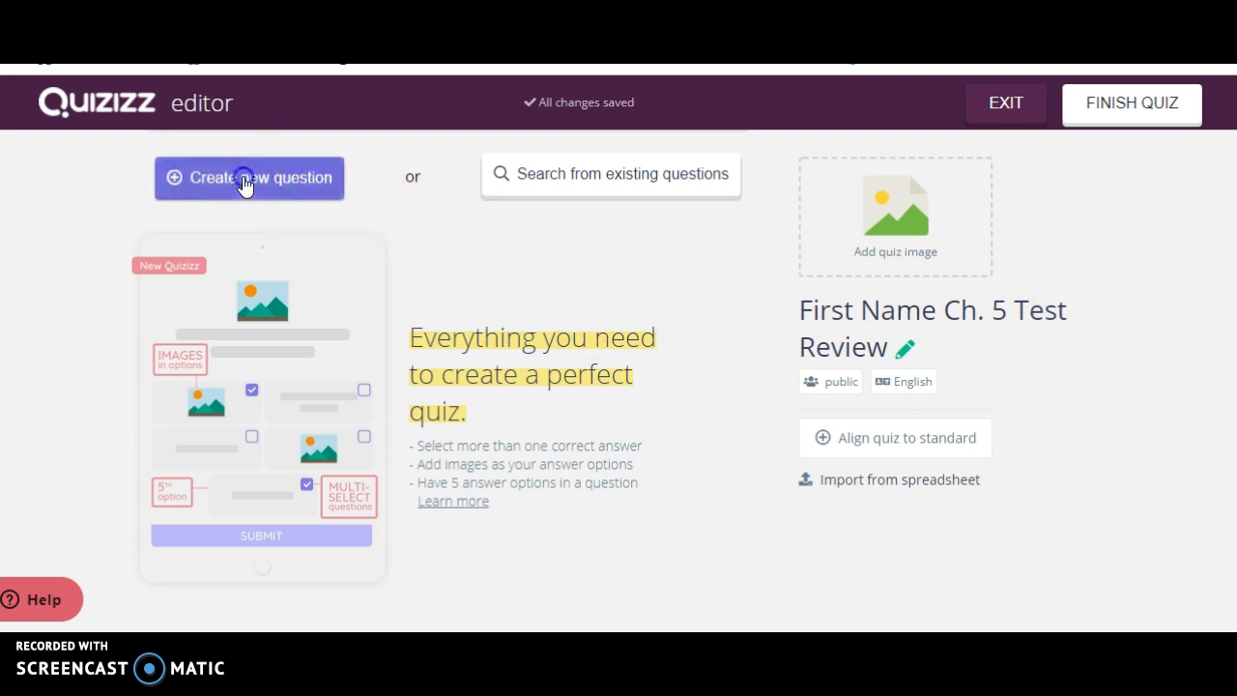
pyautogui.click(243, 180)
pyautogui.click(206, 241)
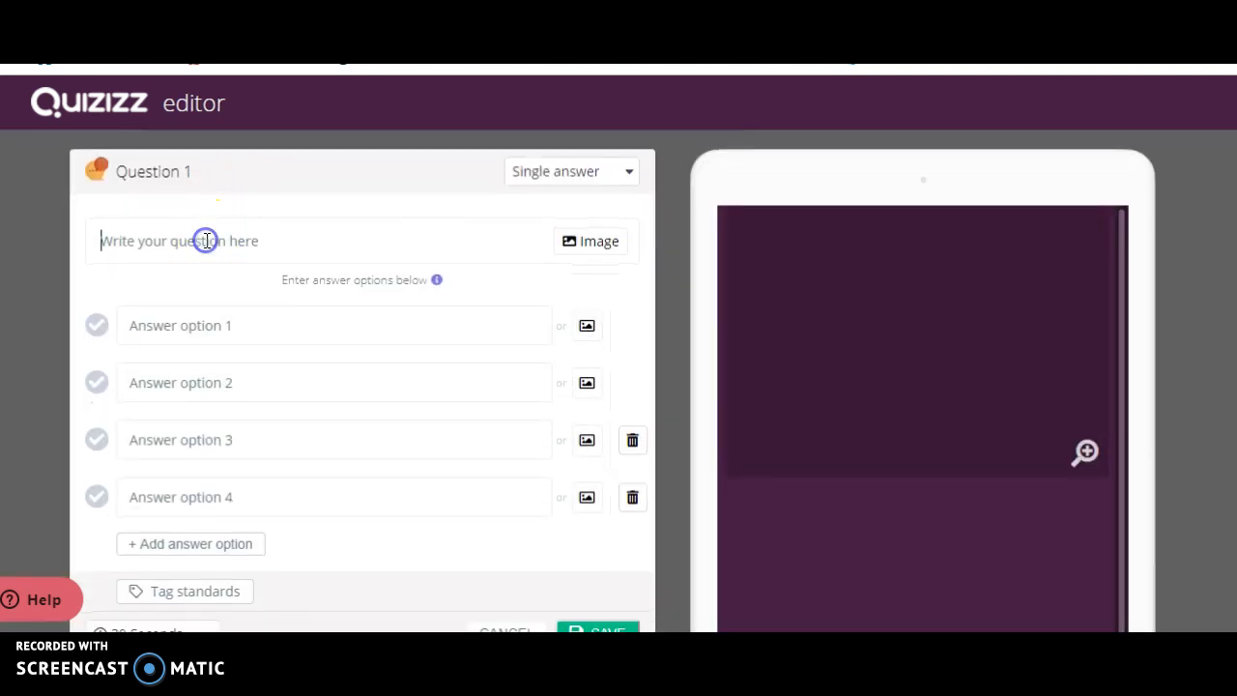
pyautogui.write('Wha')
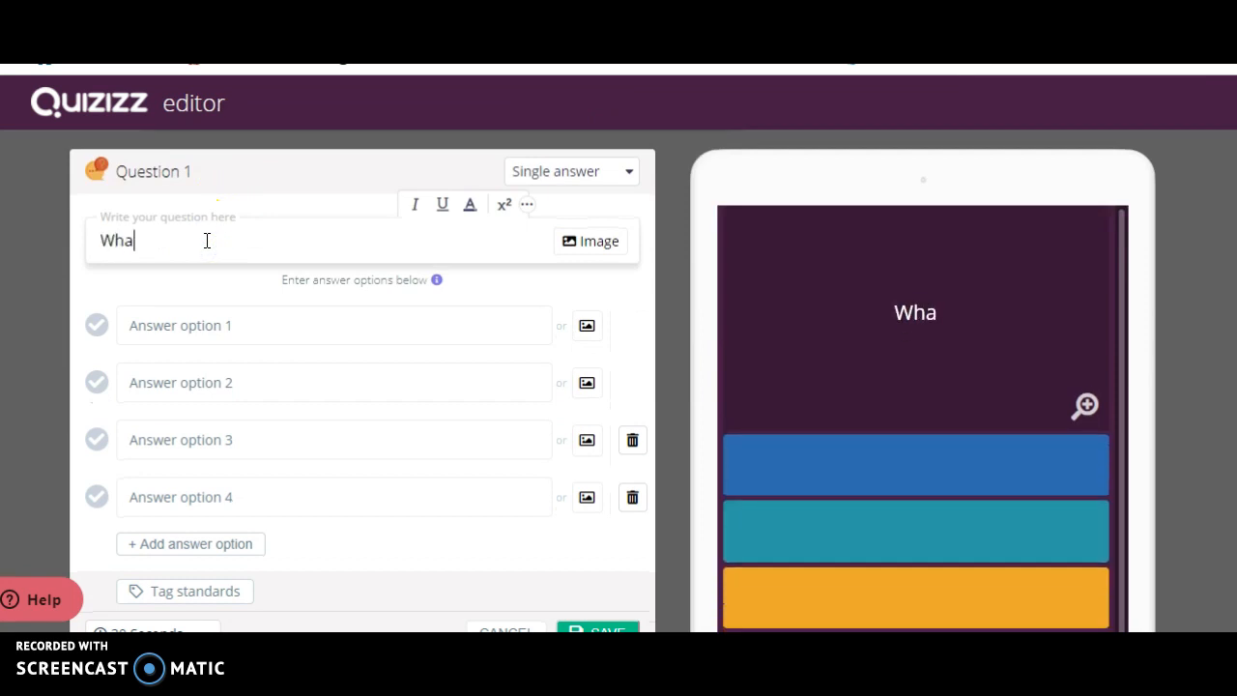
pyautogui.write('t is 105')
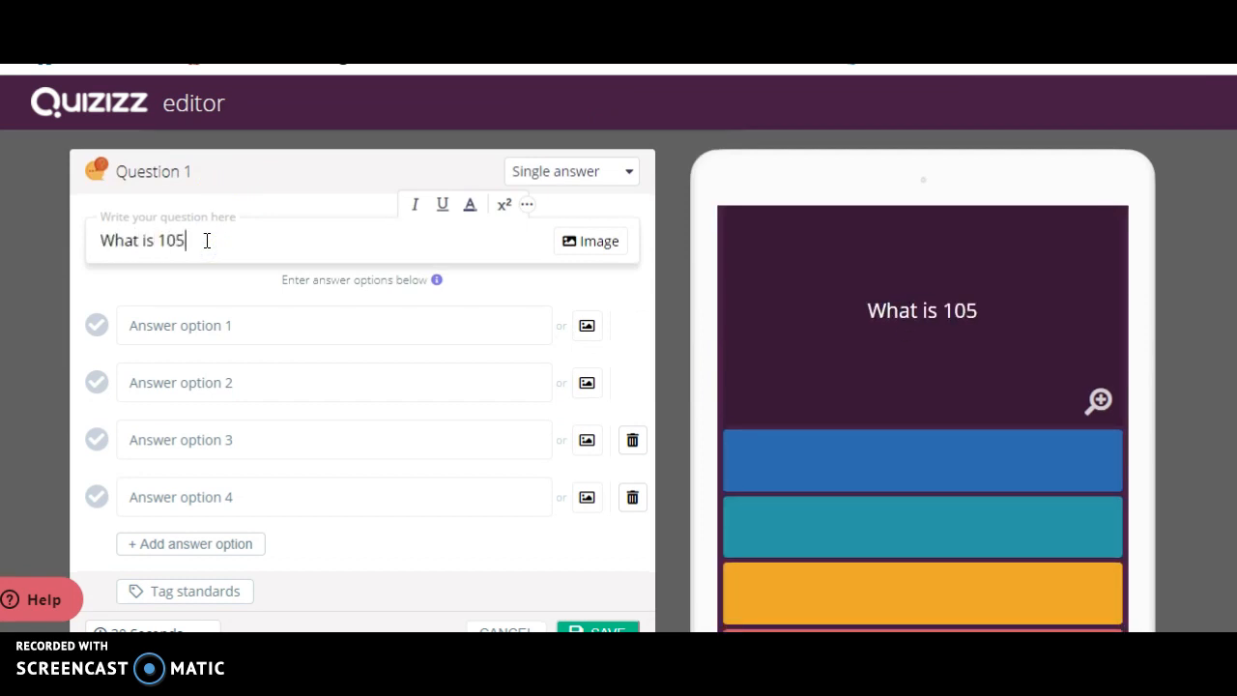
pyautogui.press('BackSpace')
pyautogui.write('% of')
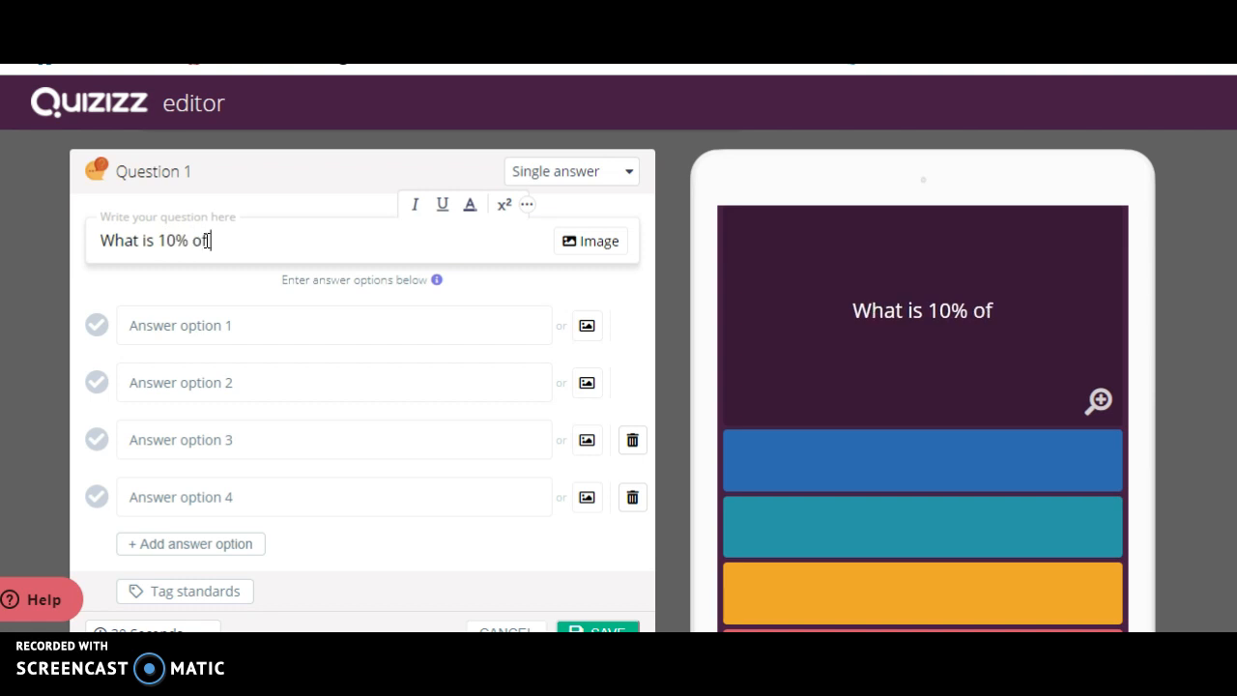
pyautogui.write(' 100')
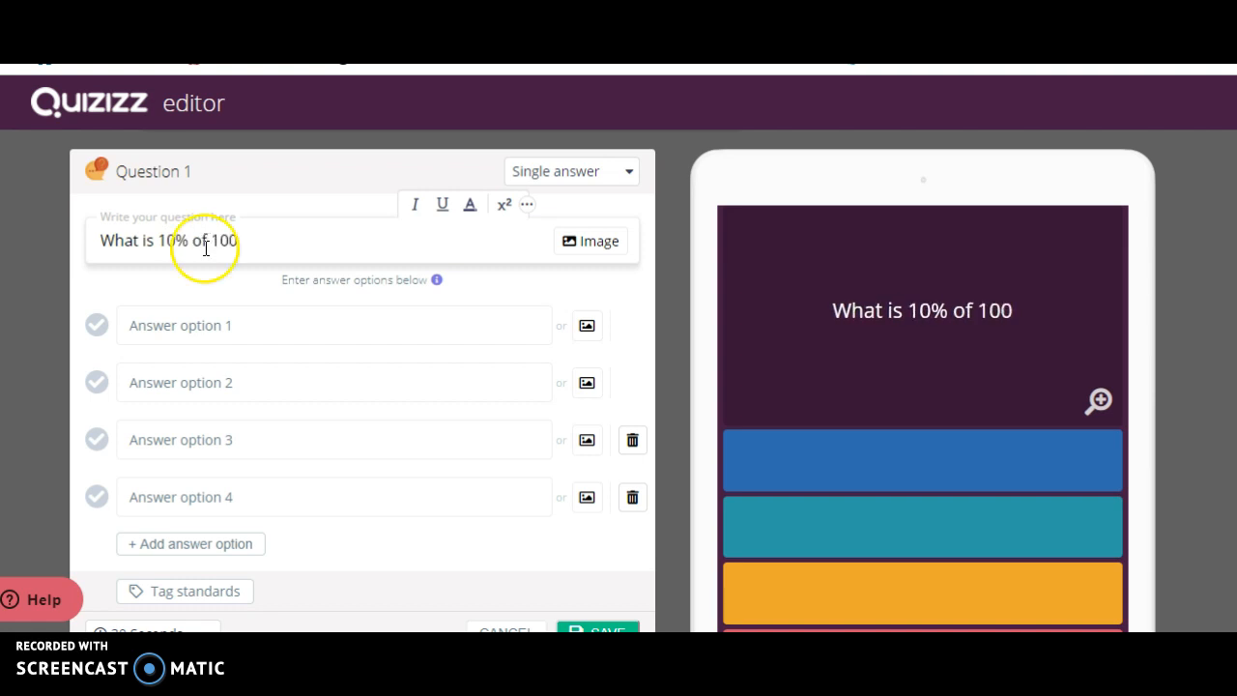
# Fill in the four answer options as 100, 10, 1 and 1000.
pyautogui.click(207, 319)
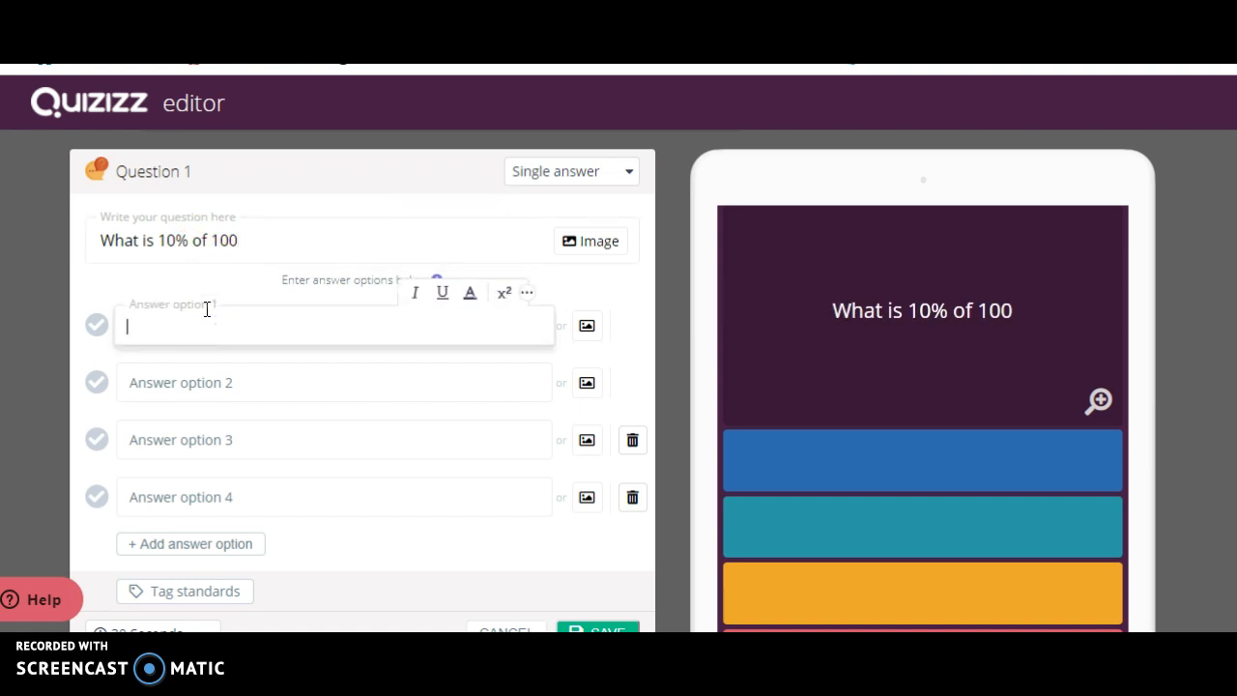
pyautogui.click(204, 383)
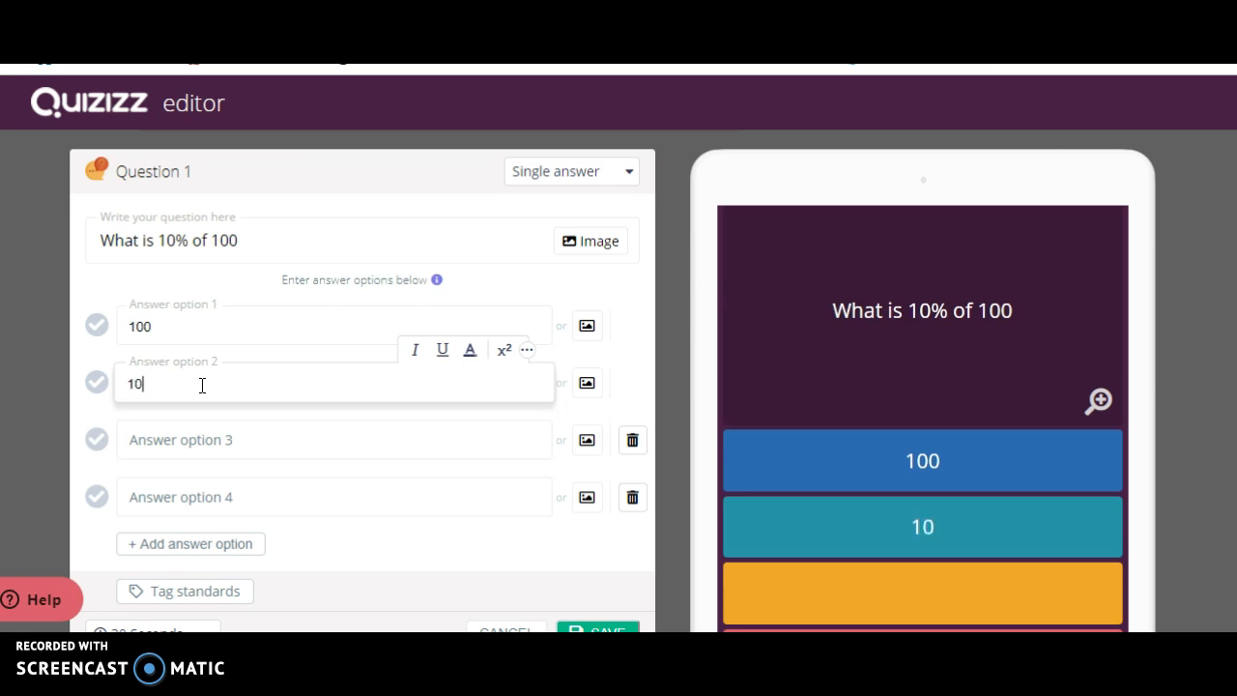
pyautogui.click(200, 435)
pyautogui.write('1')
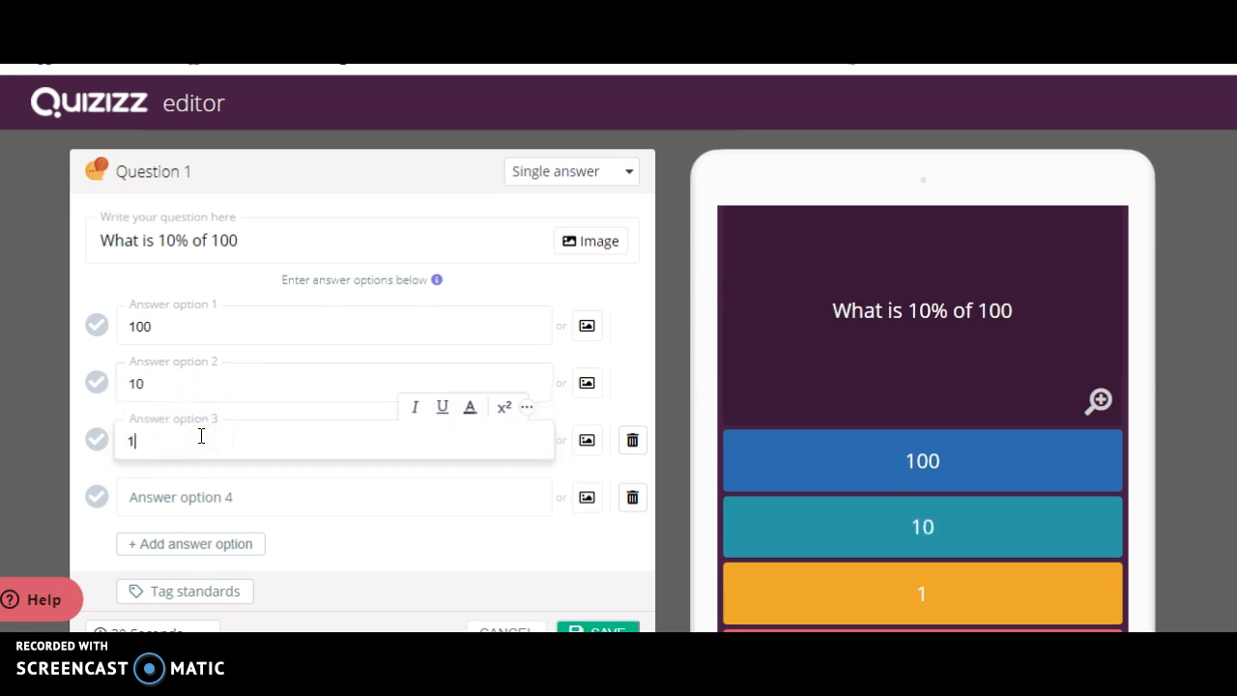
pyautogui.click(197, 489)
pyautogui.write('1000')
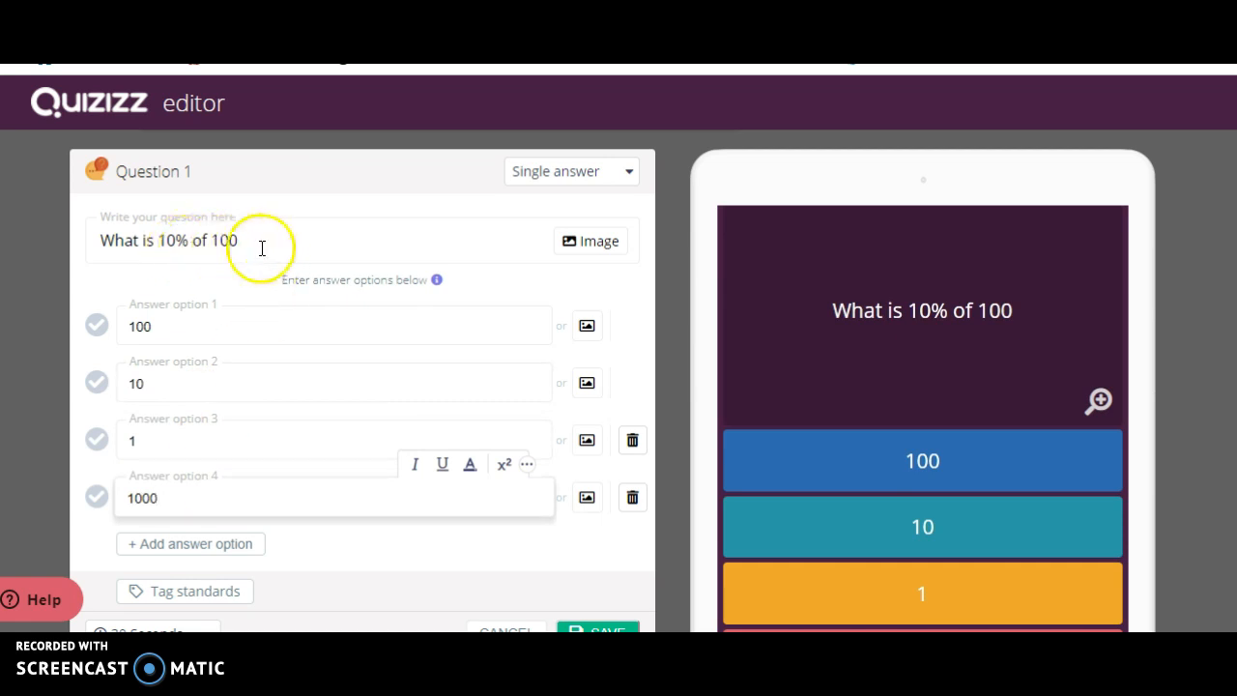
# Mark 10 as the correct answer and save the question.
pyautogui.click(99, 384)
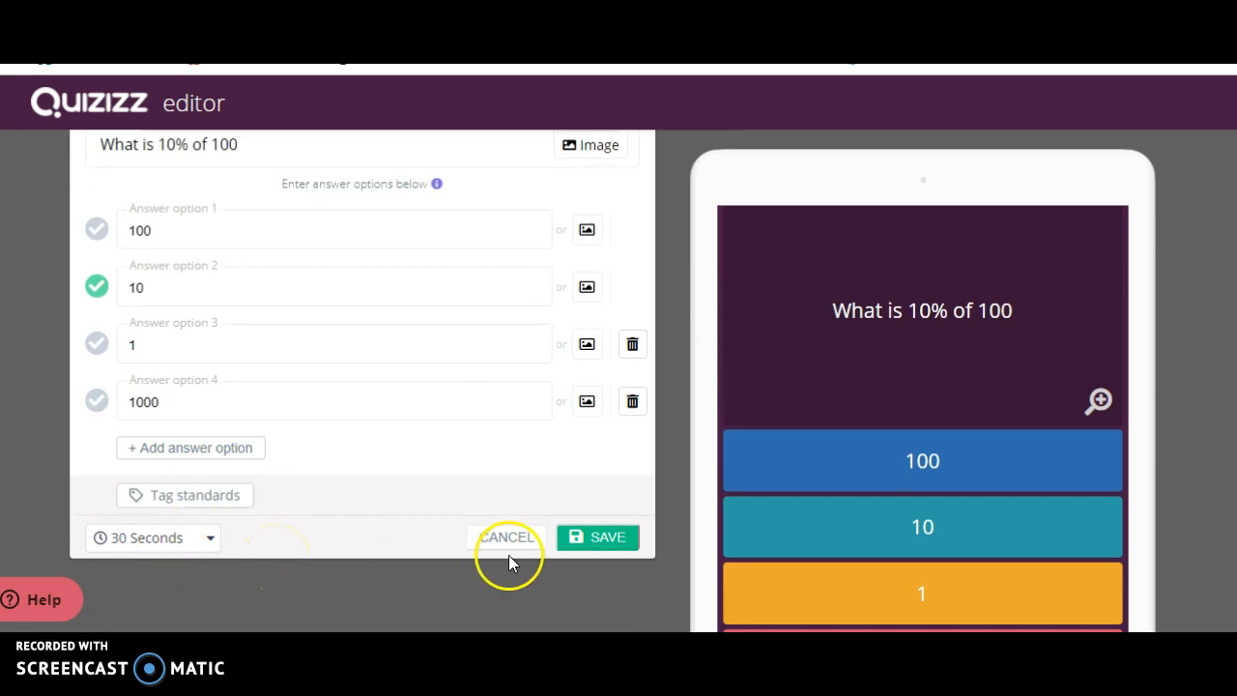
pyautogui.click(606, 537)
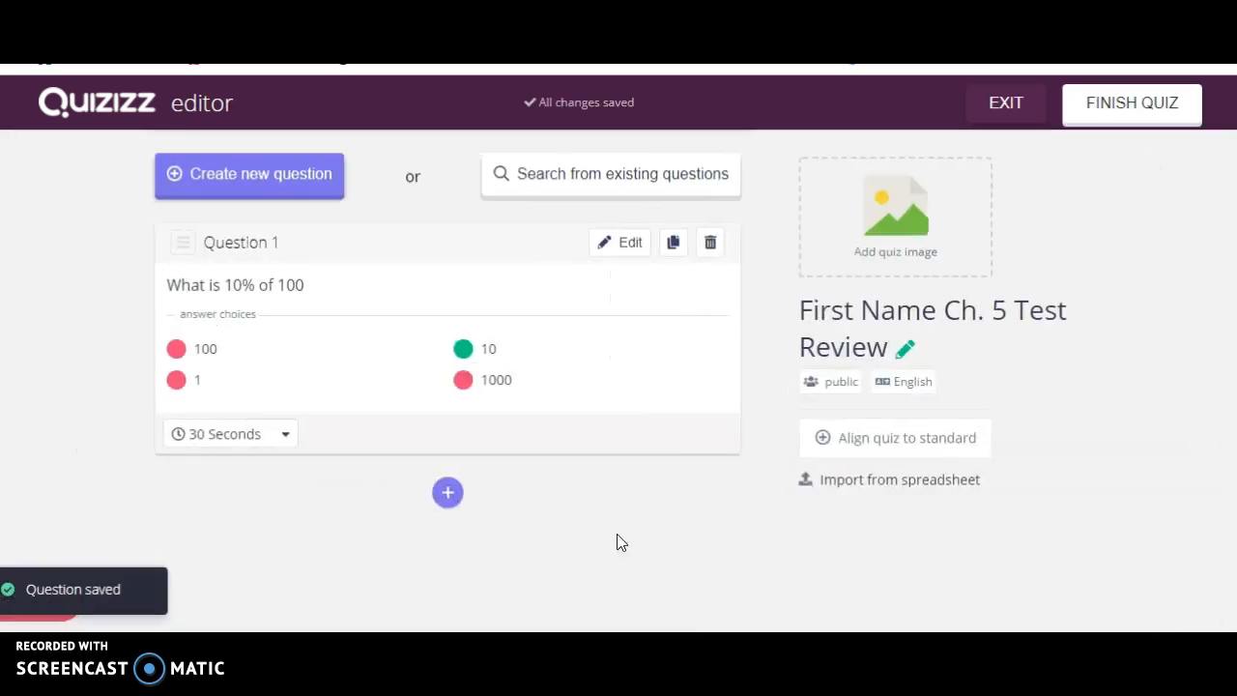
pyautogui.click(285, 198)
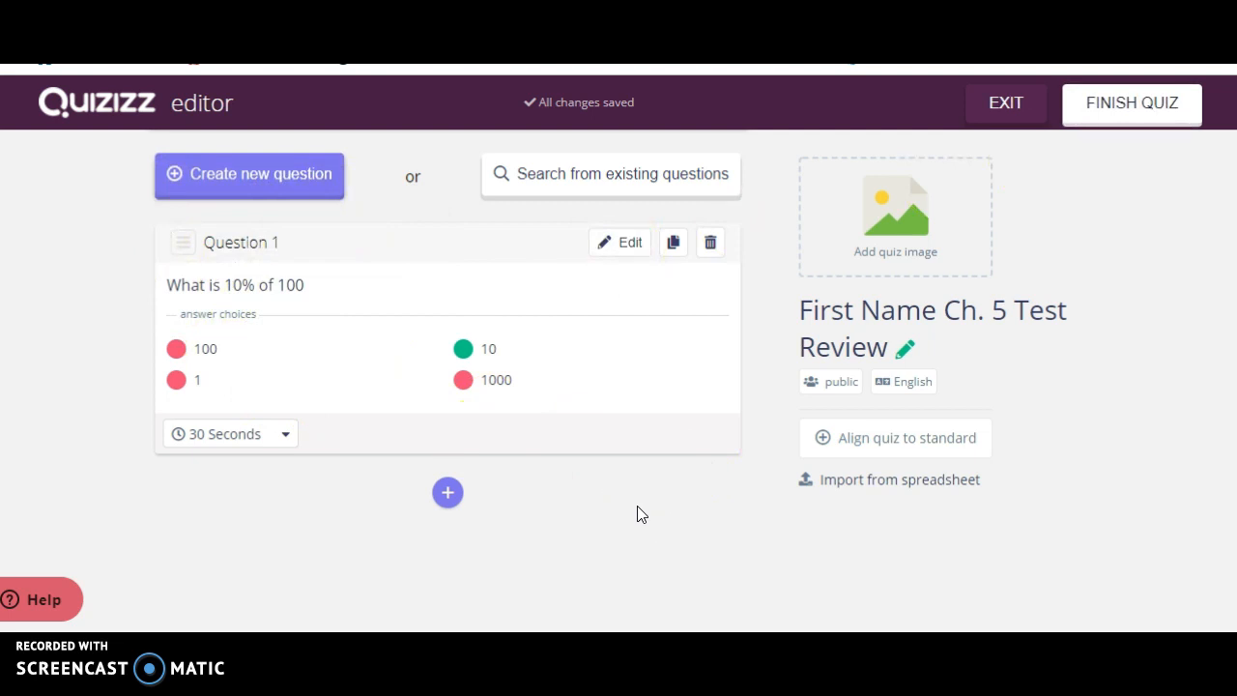
# Finish the quiz, setting the grade range to 6th through 6th and the subject to Mathematics.
pyautogui.click(1128, 108)
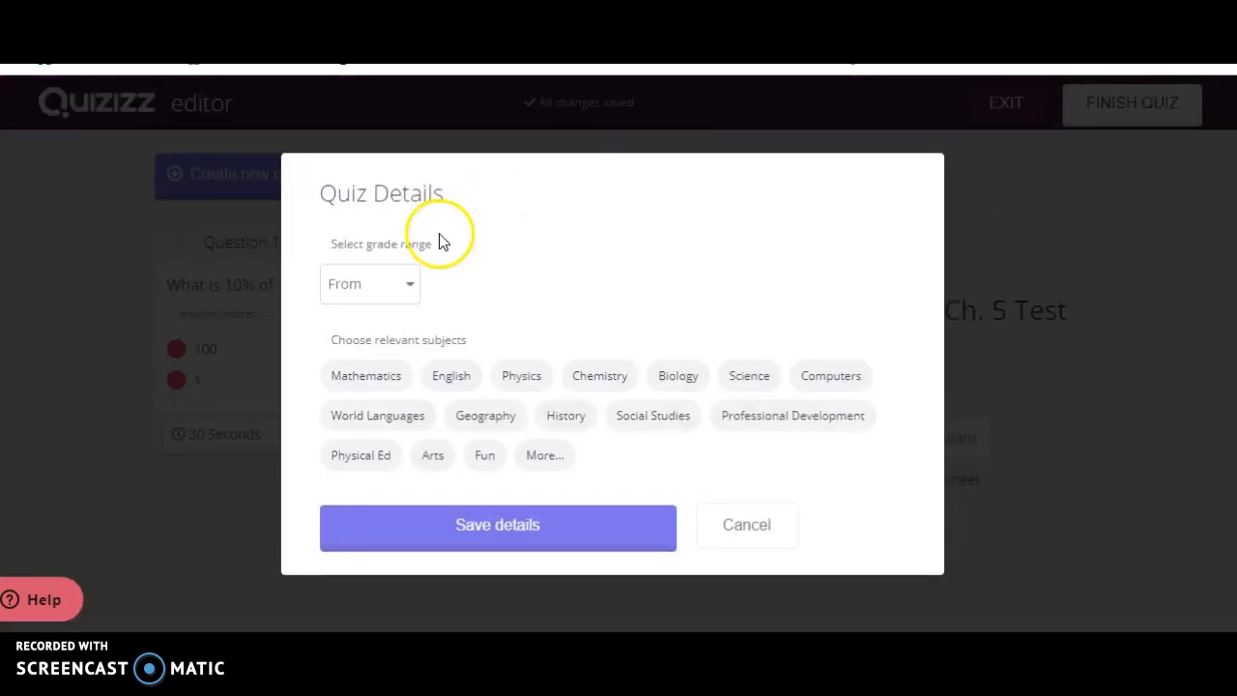
pyautogui.click(408, 286)
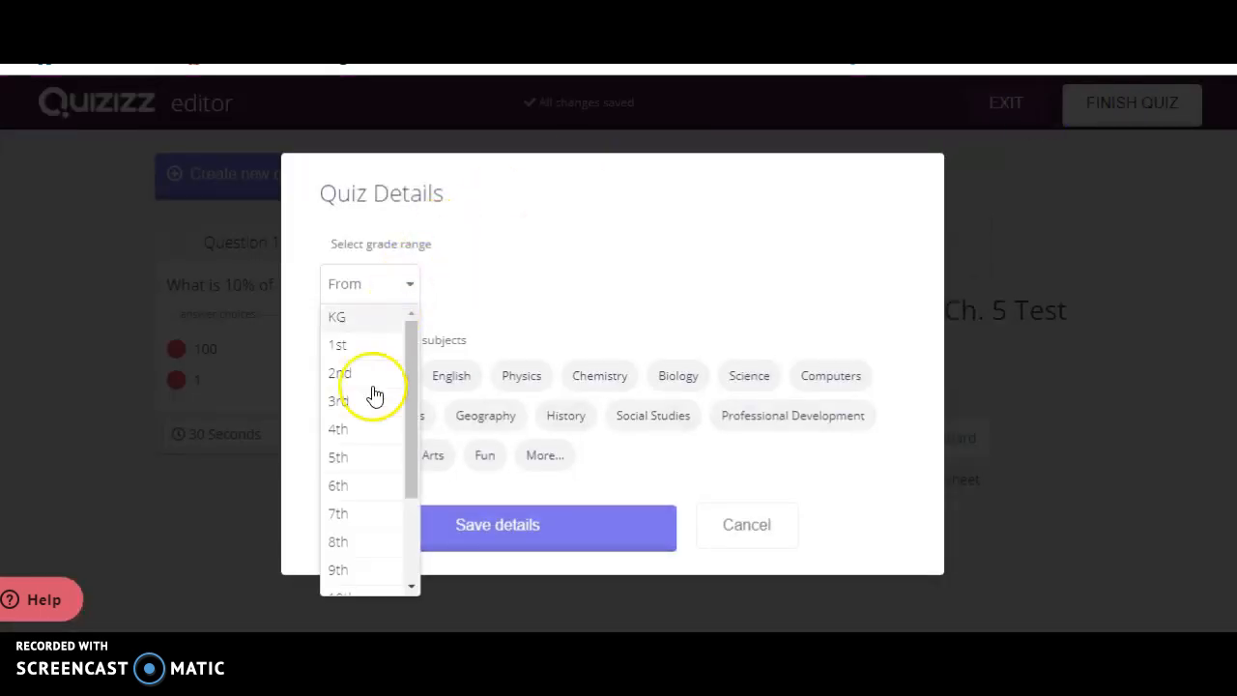
pyautogui.click(376, 485)
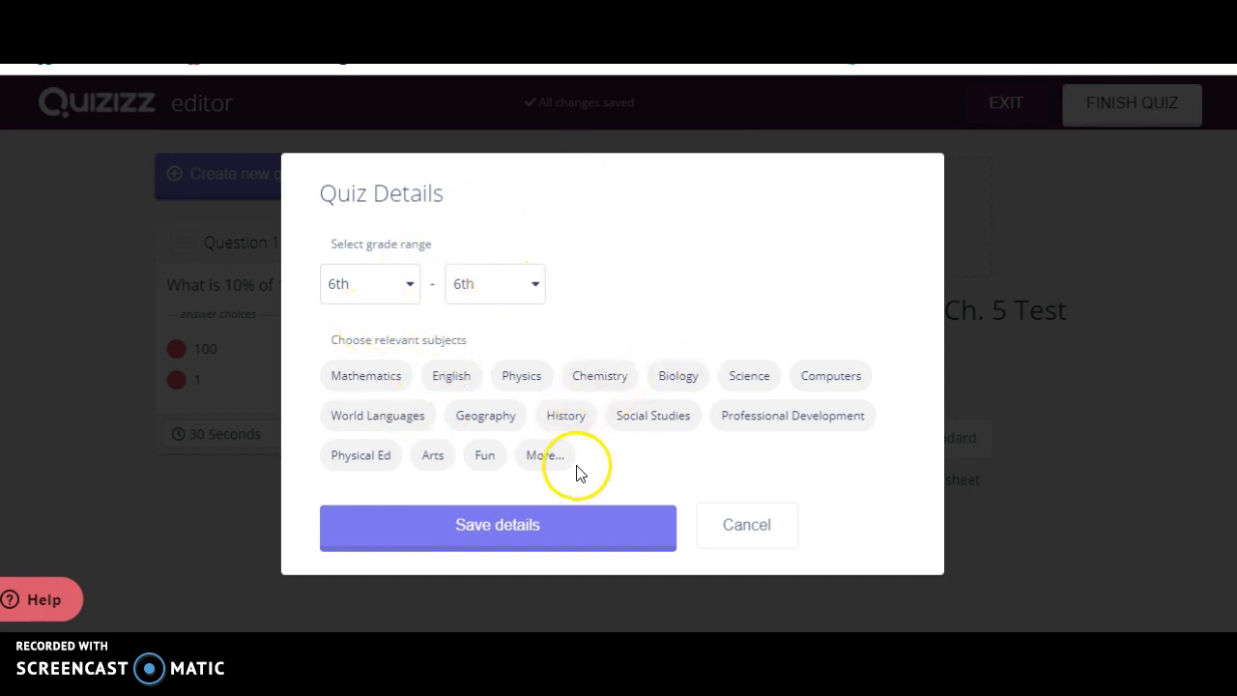
pyautogui.click(390, 376)
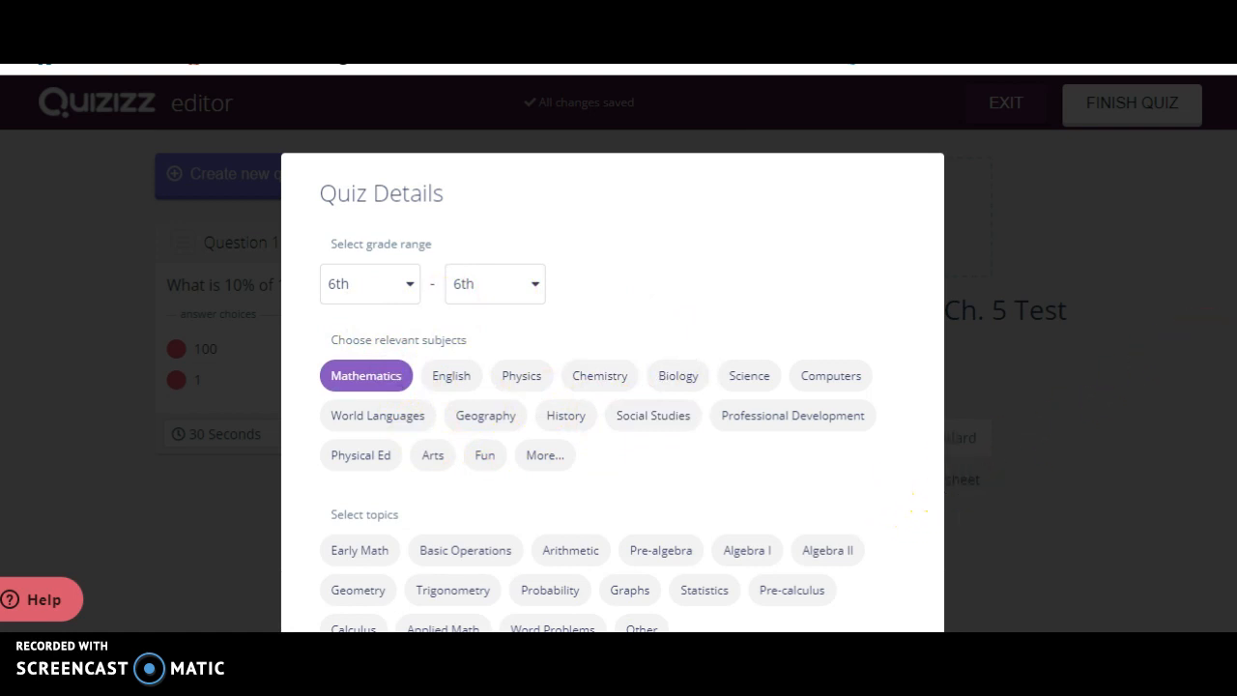
# Choose Pre-algebra as the topic and save the quiz details.
pyautogui.scroll(-2, 613, 392)
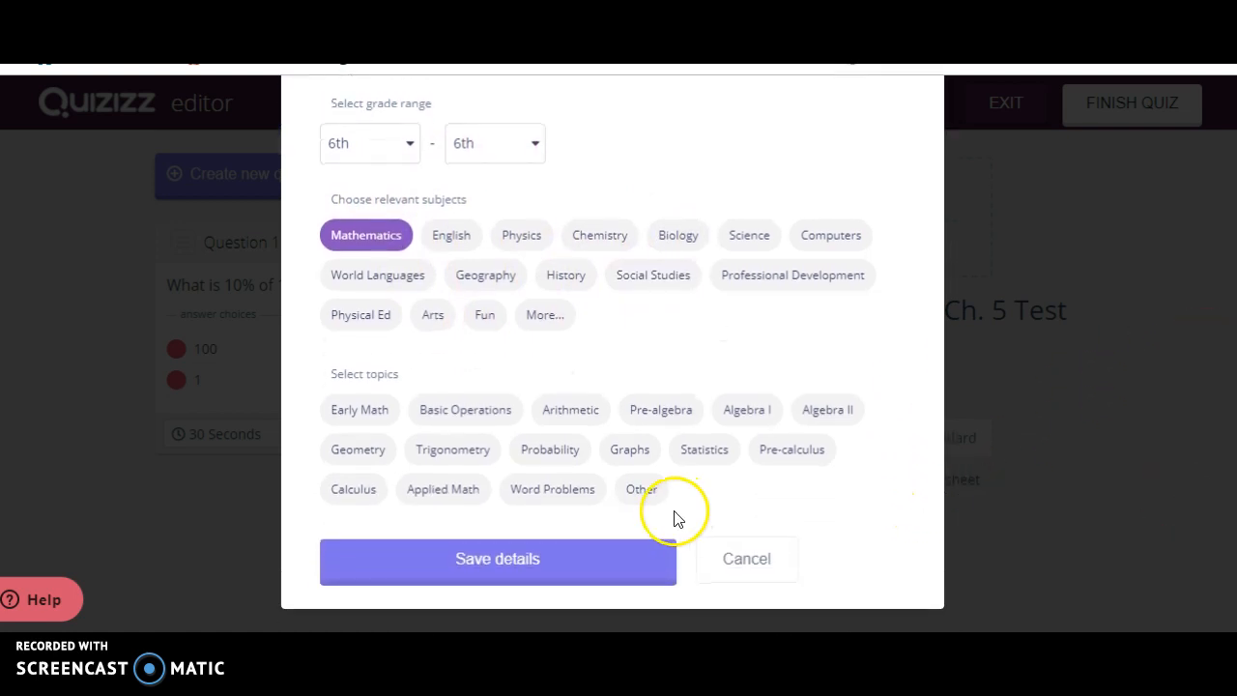
pyautogui.click(541, 488)
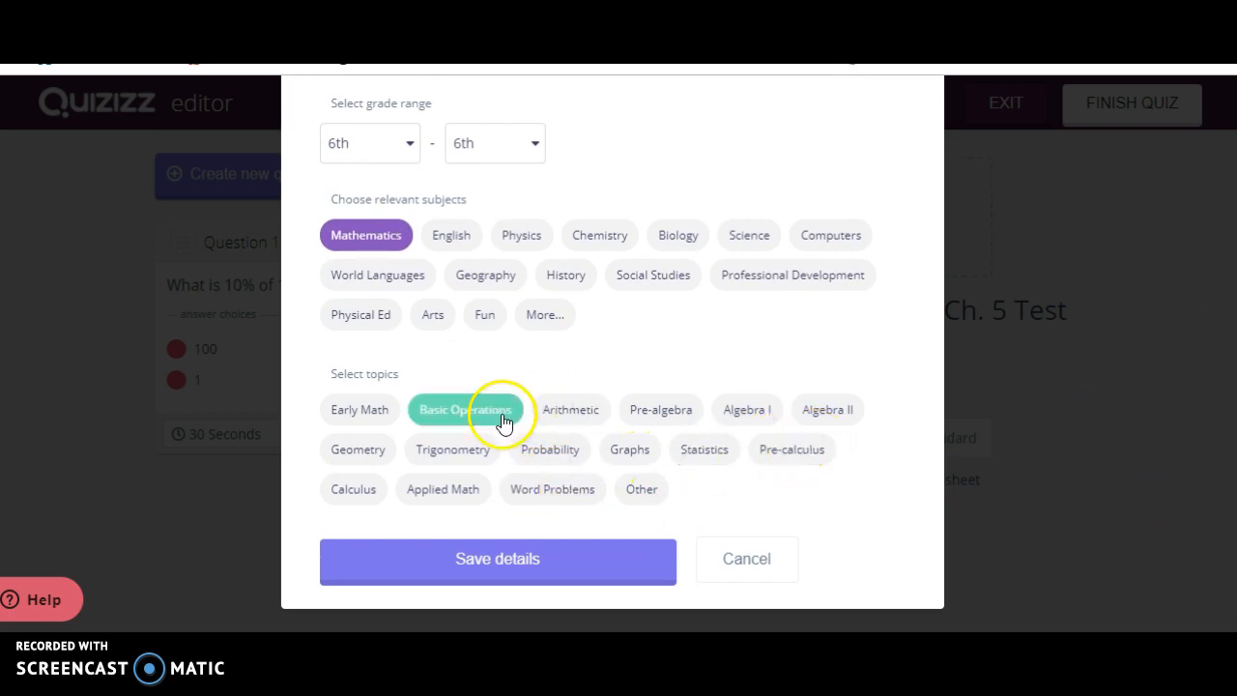
pyautogui.click(643, 416)
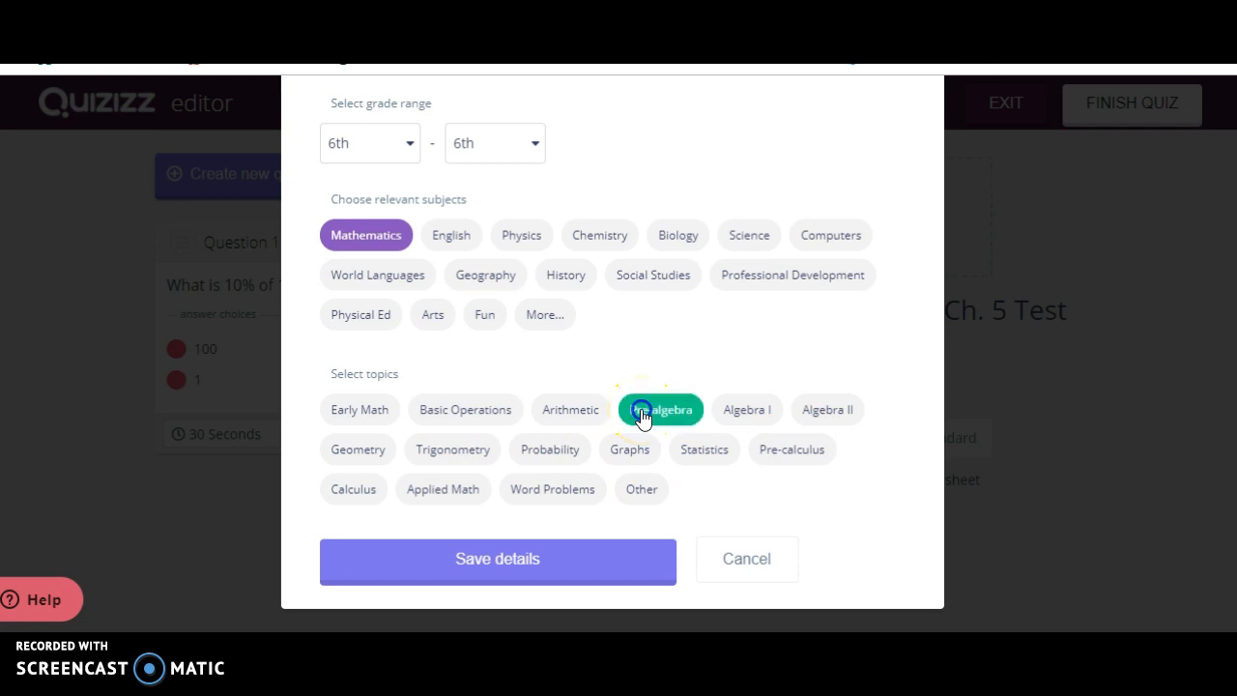
pyautogui.click(500, 572)
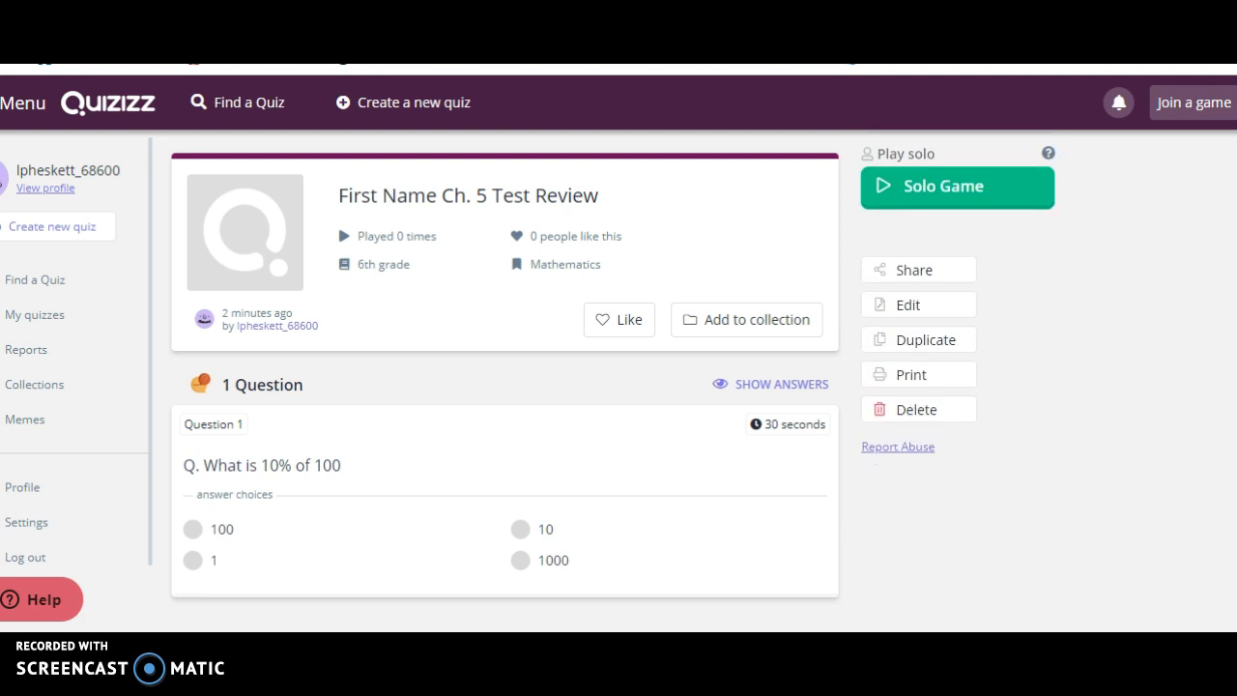
# Start a live game of the quiz and host it.
pyautogui.scroll(-1, 505, 367)
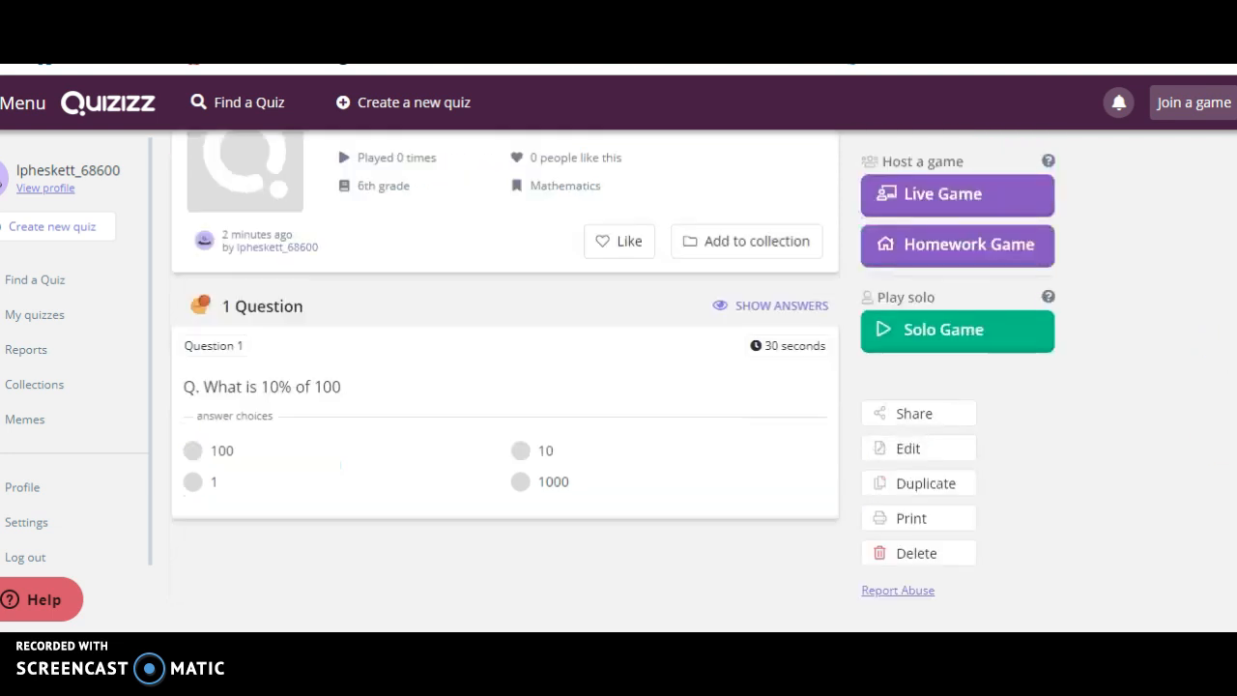
pyautogui.scroll(1, 505, 367)
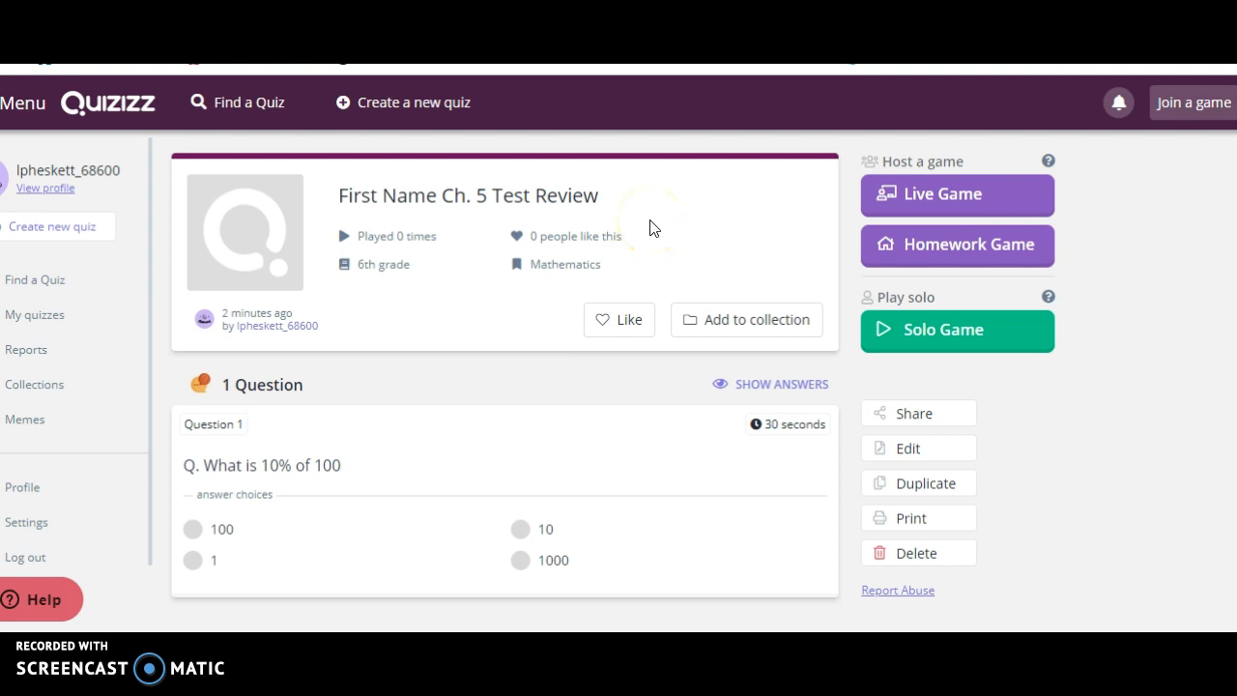
pyautogui.click(917, 187)
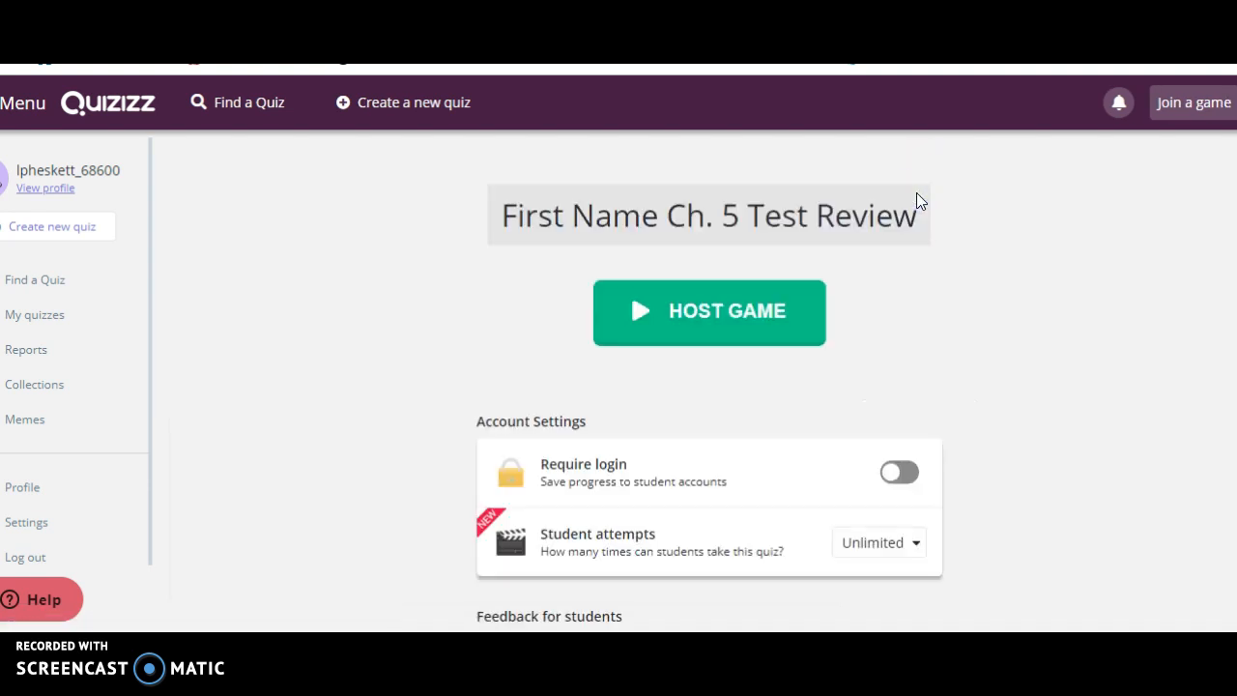
pyautogui.click(727, 322)
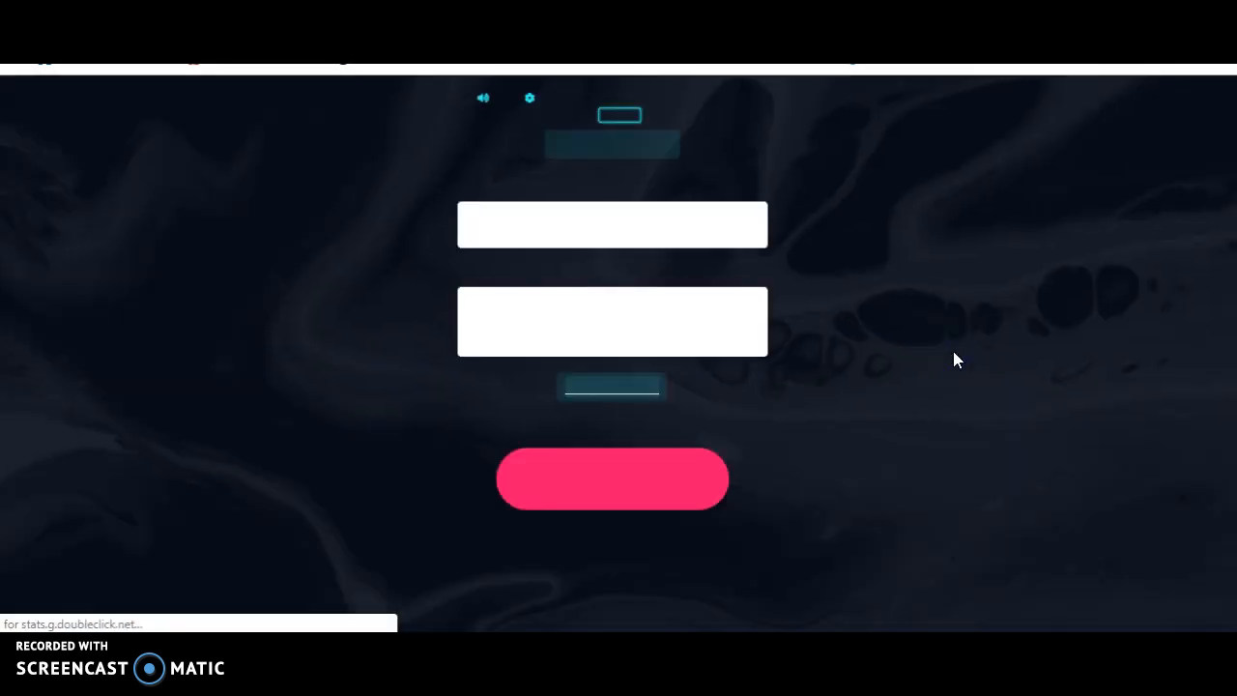
pyautogui.click(626, 348)
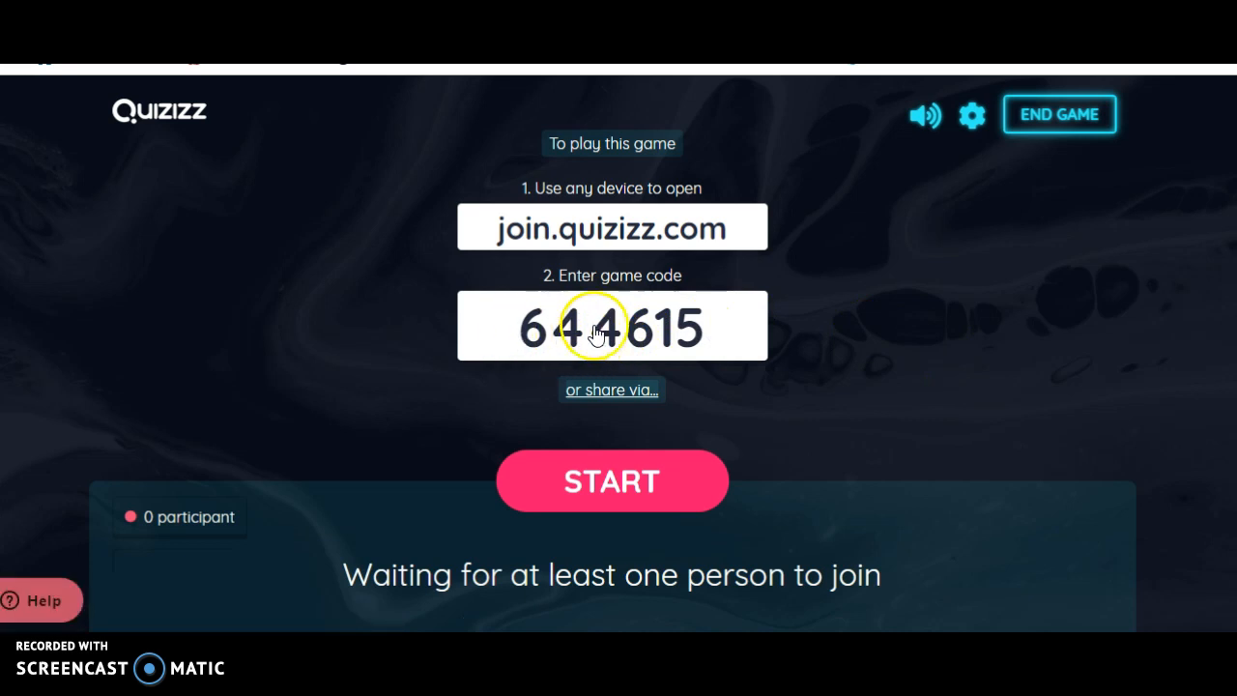